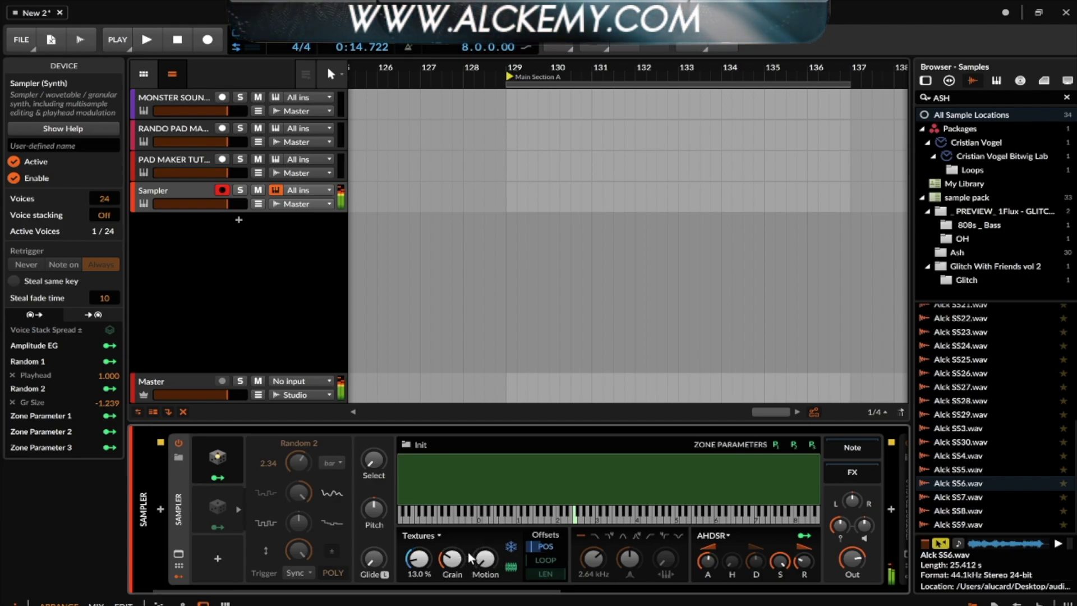
- Raise the Sampler's Textures grain size in stages, past 156 ms, to about 175 ms
drag(453, 560, 453, 529)
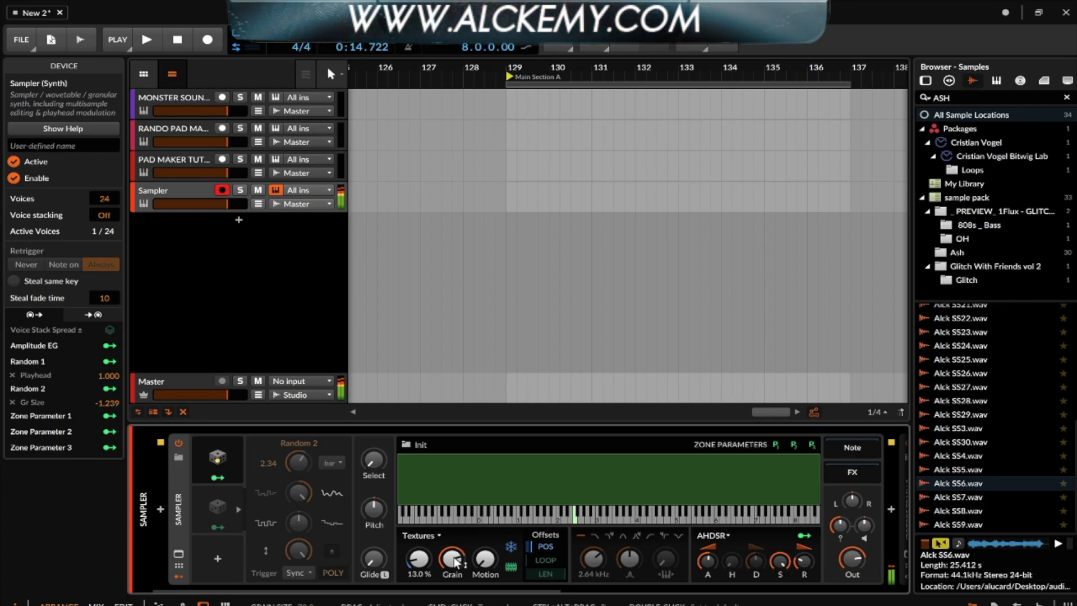
drag(457, 561, 457, 555)
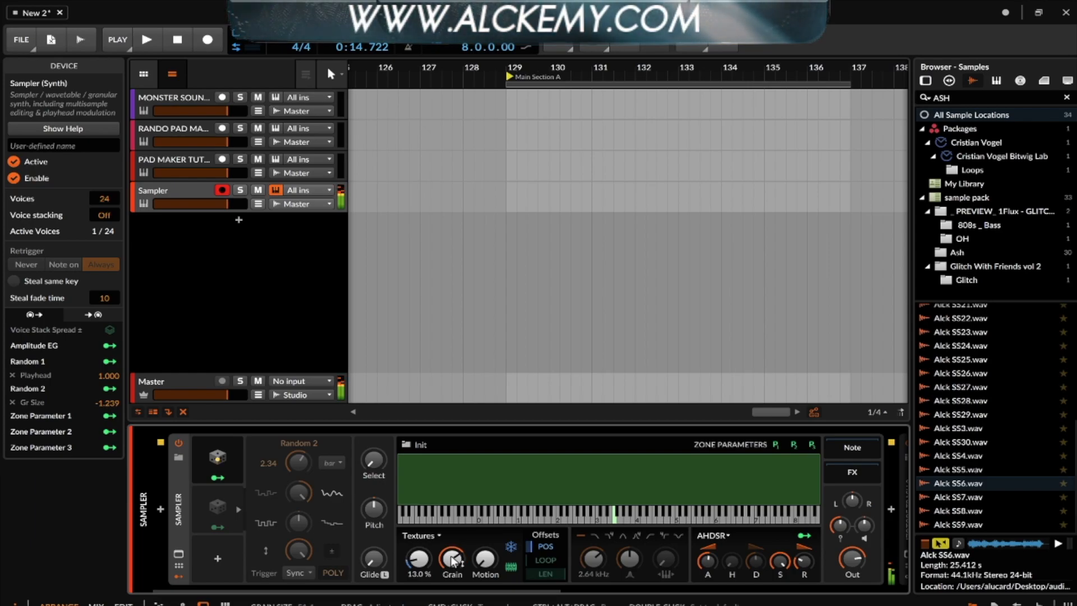
drag(440, 562, 485, 553)
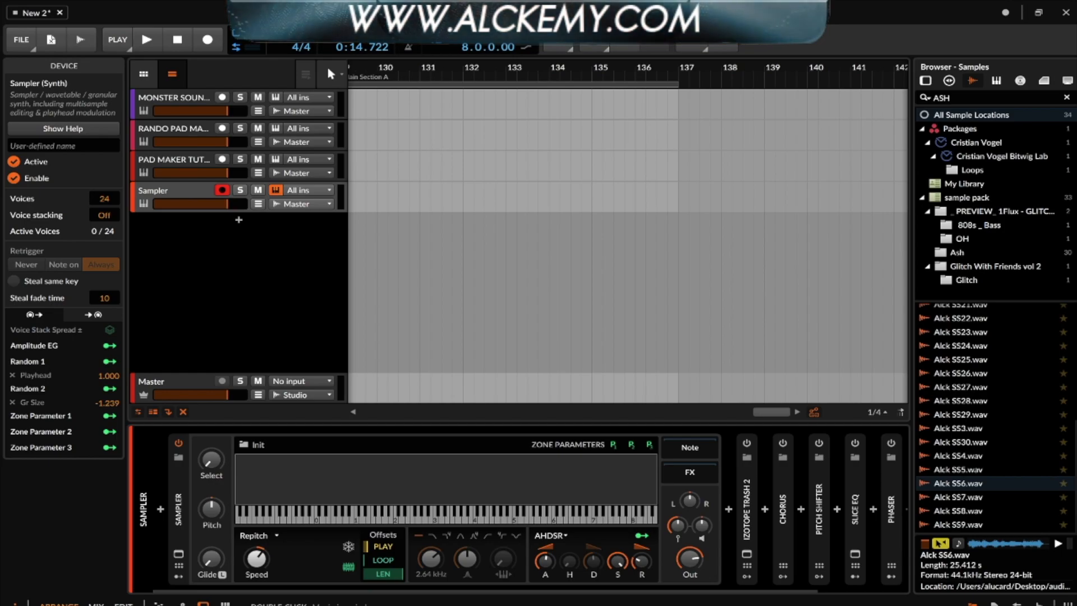
- Open the Sampler's zone editor and clear the ASH search from the browser
click(434, 470)
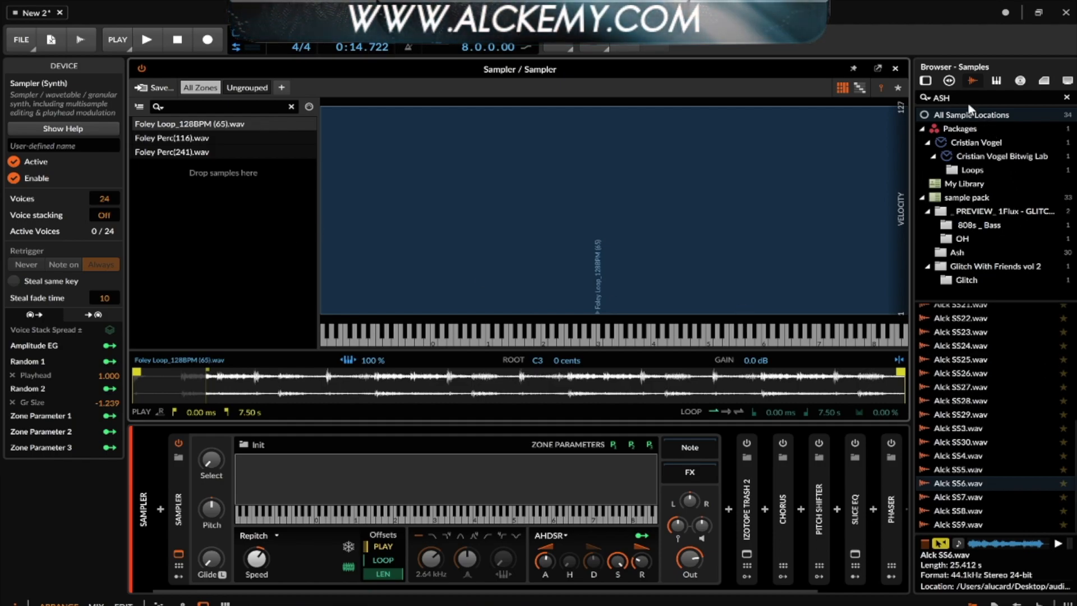
drag(966, 98, 886, 100)
key(BackSpace)
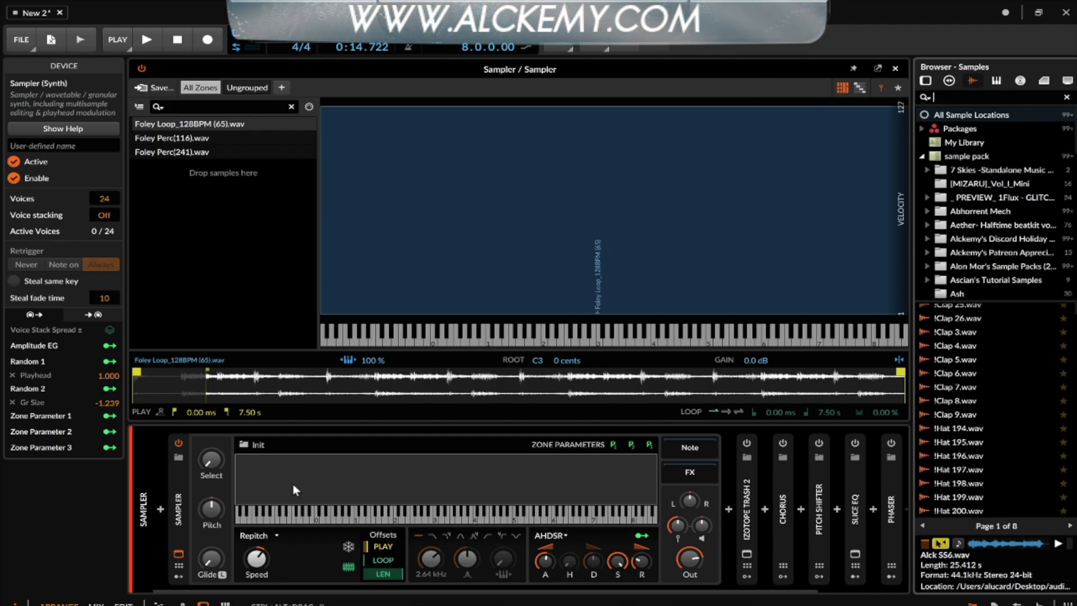
click(341, 462)
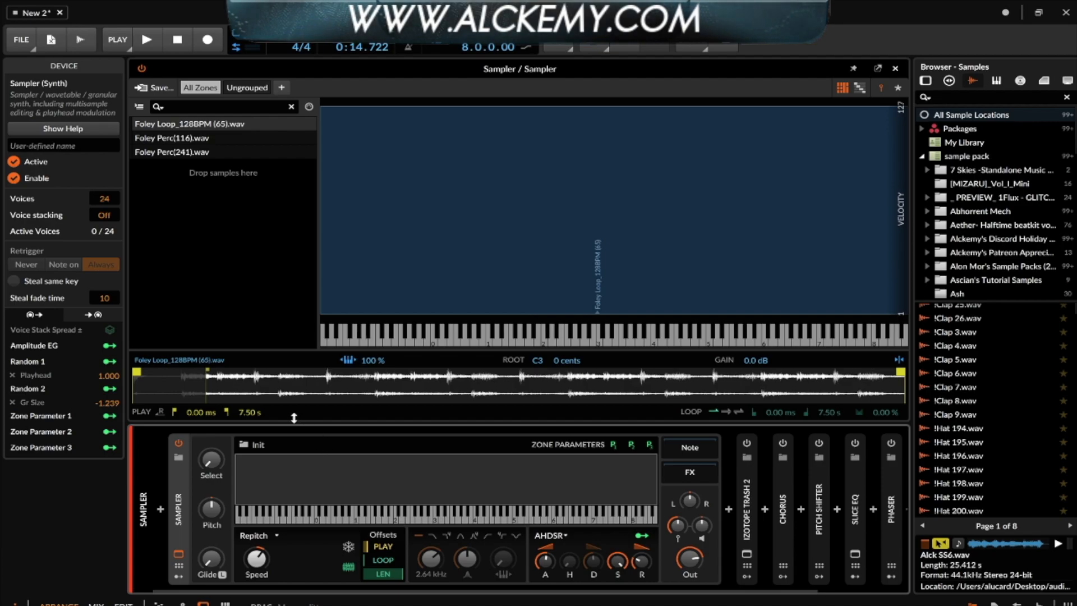
- Preview !Clap 6.wav, then step through the Foley Loop, Foley Perc(116) and Foley Perc(241) zones
click(981, 375)
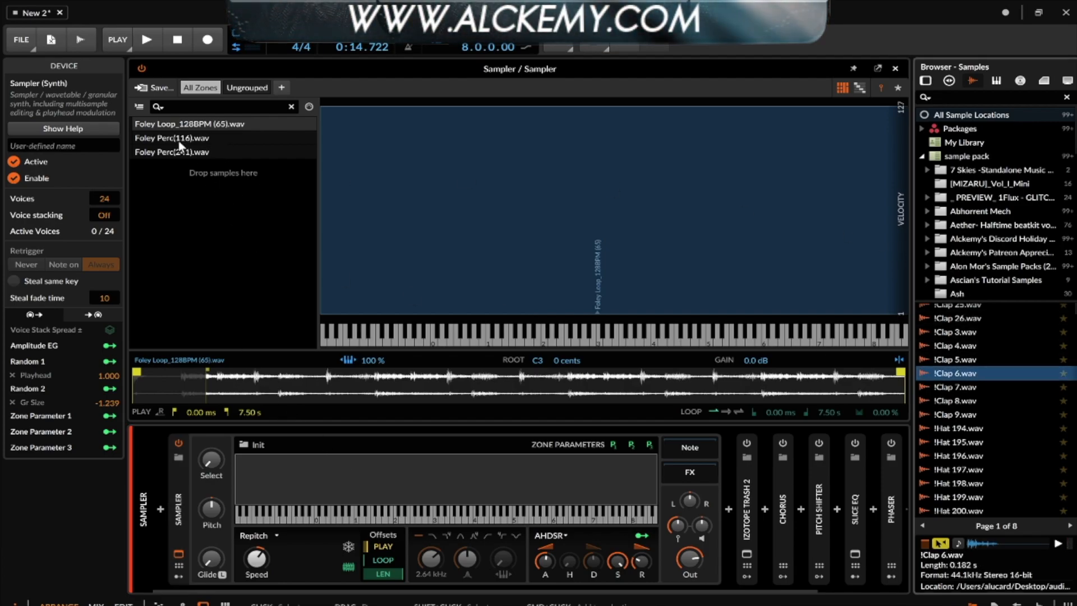
click(161, 136)
click(160, 149)
click(153, 123)
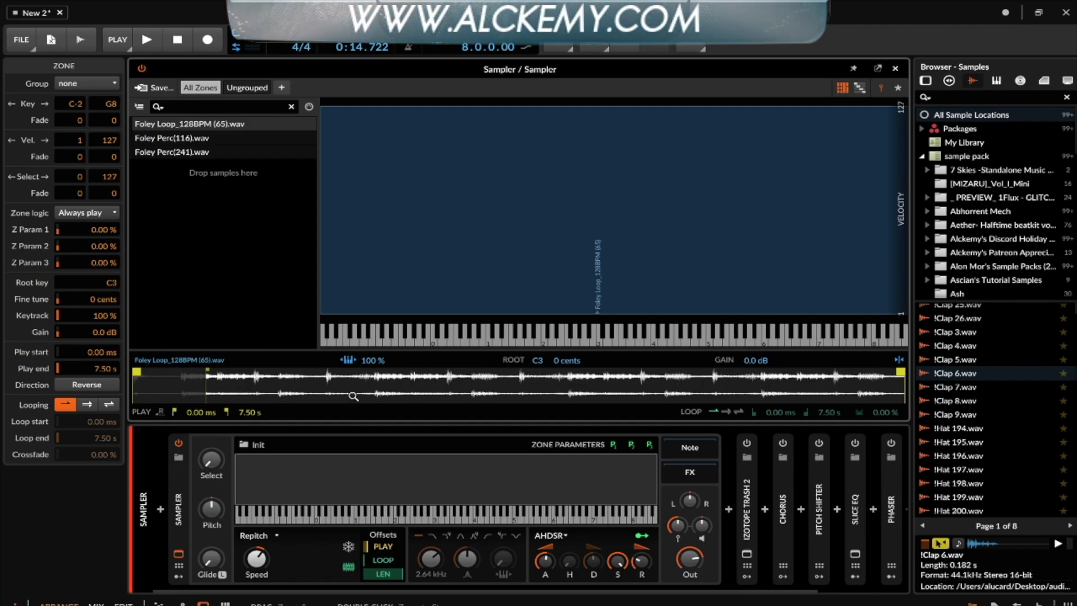
click(166, 140)
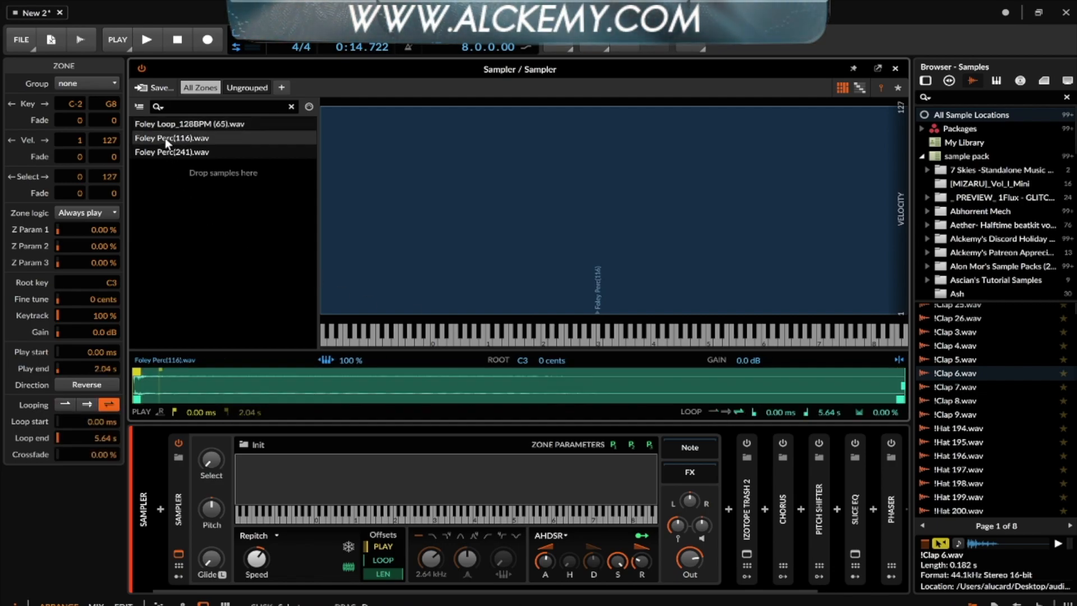
click(169, 153)
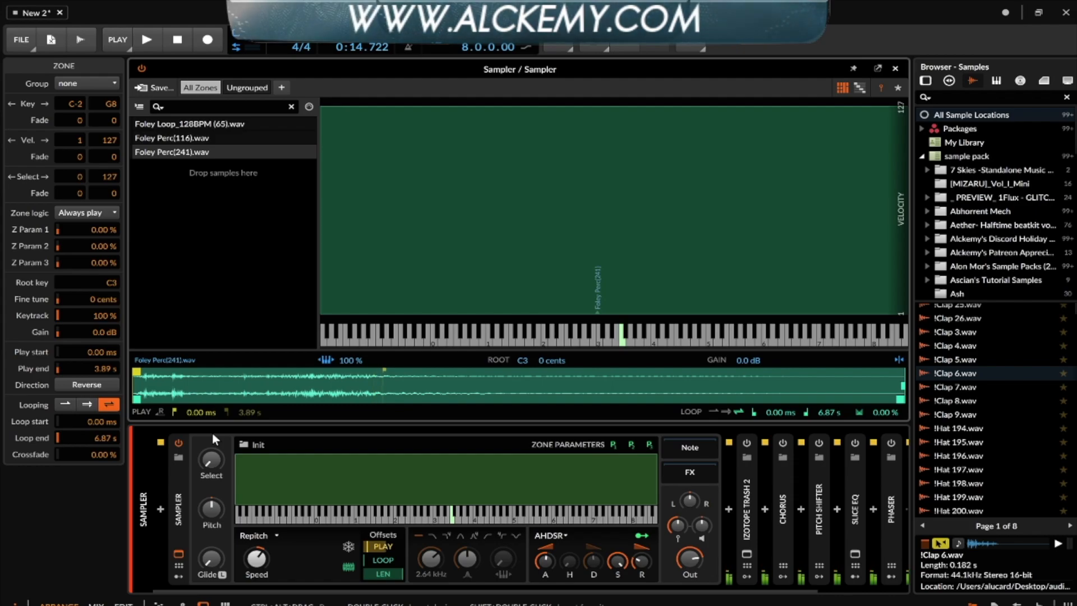
- Switch the Sampler's playback to Textures granular mode with freeze enabled
click(253, 536)
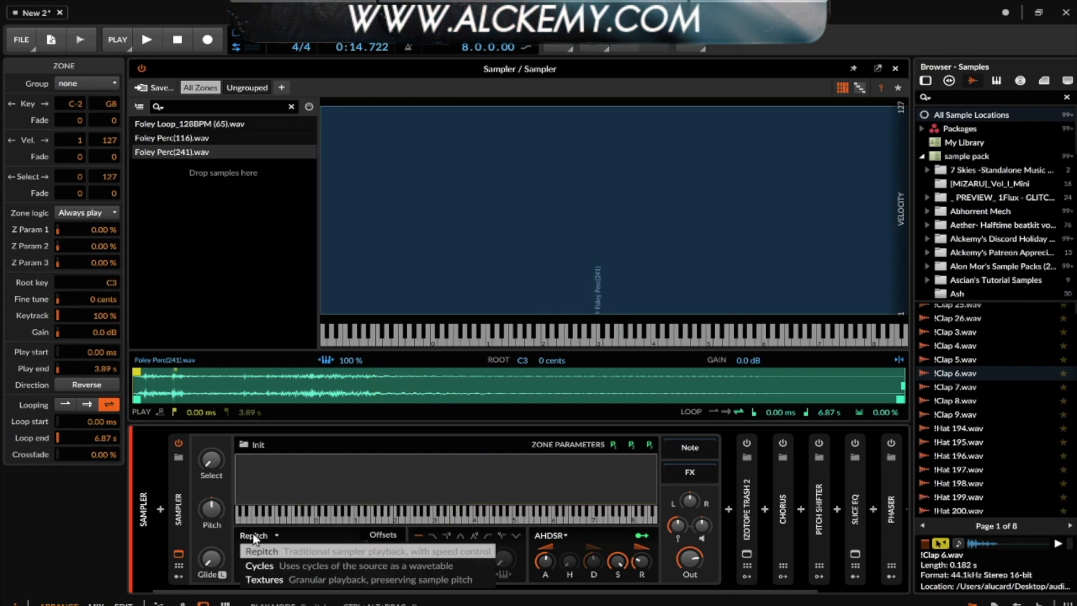
click(269, 579)
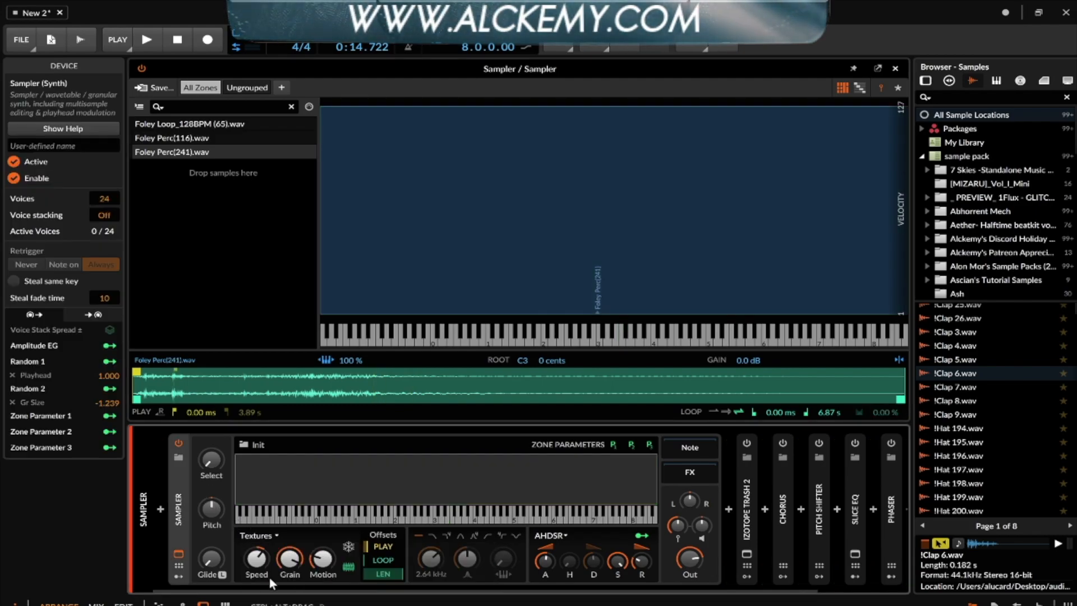
click(349, 546)
- Show the modulators and inspect Random 1 on the playhead and Random 2 on grain size
click(179, 576)
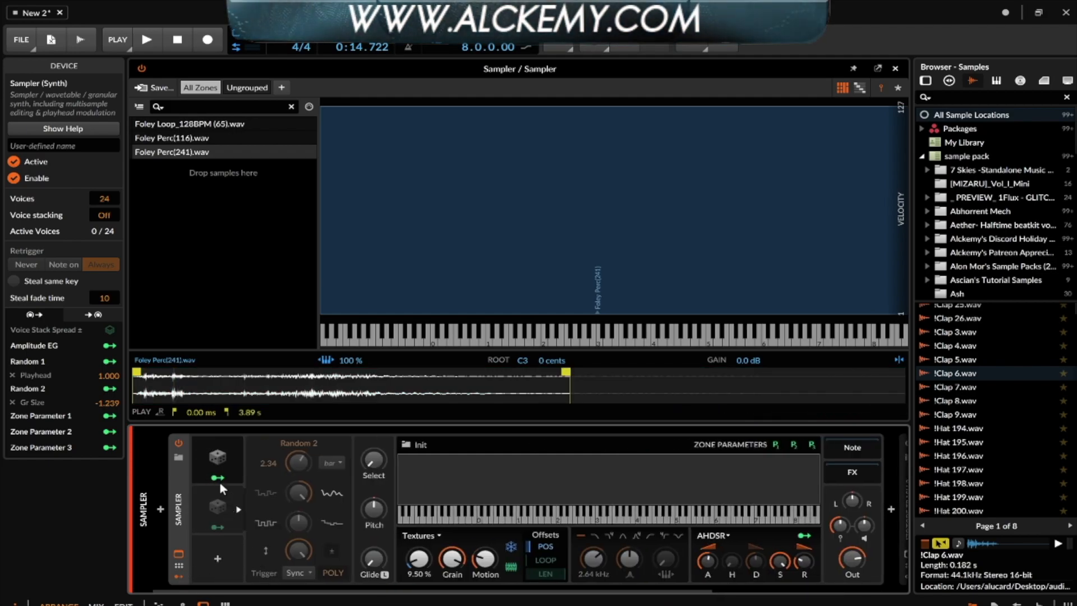
click(216, 458)
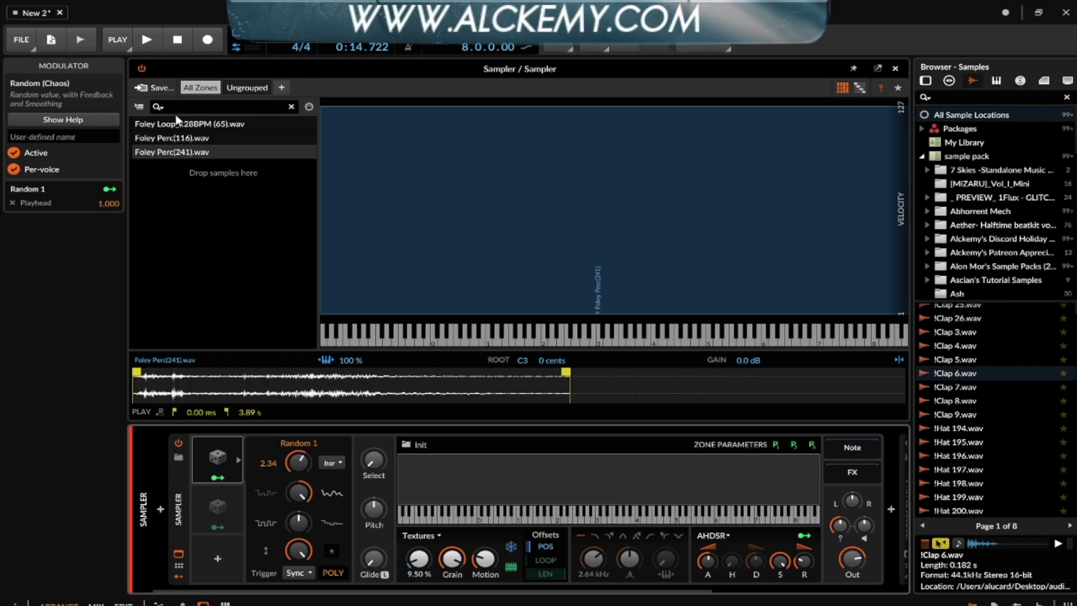
click(224, 511)
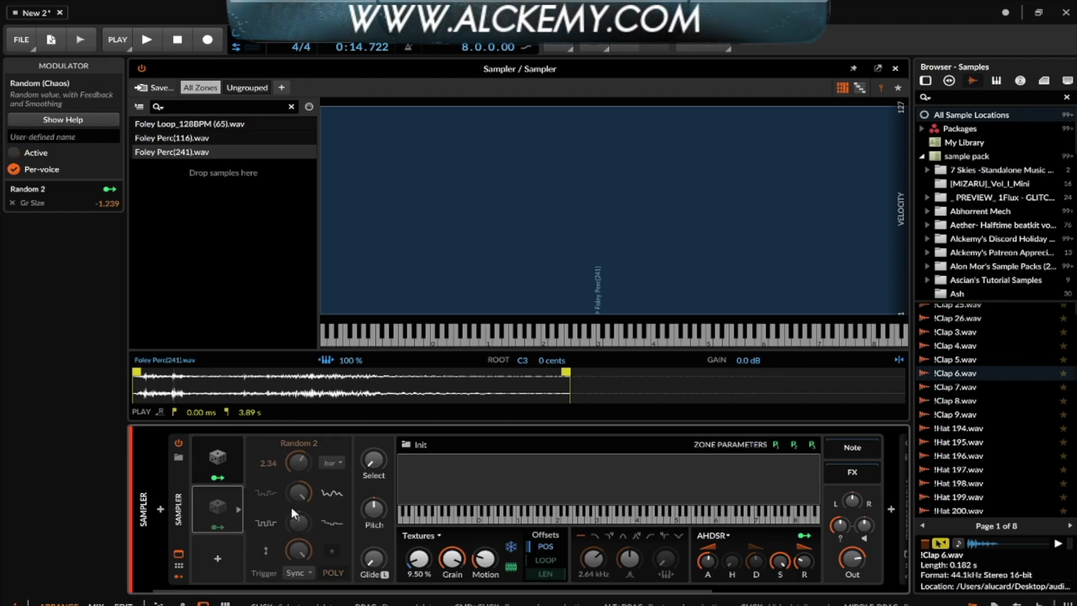
click(227, 504)
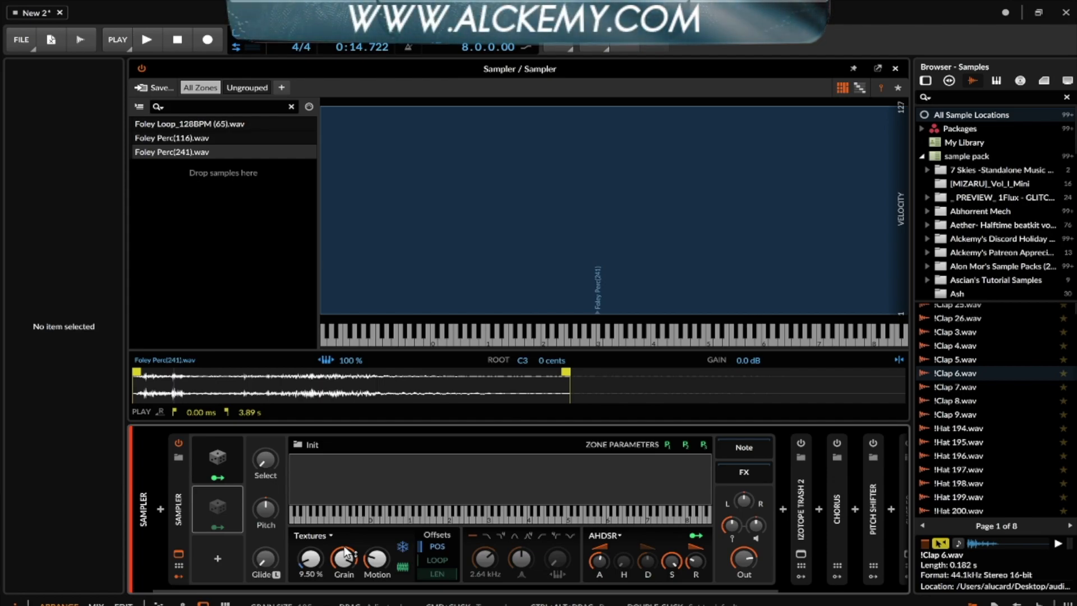
- Enable iZotope Trash 2, close its window, and expand Chorus (14.5 ms, 0.31 Hz, 16% depth)
scroll(346, 554, right, 2)
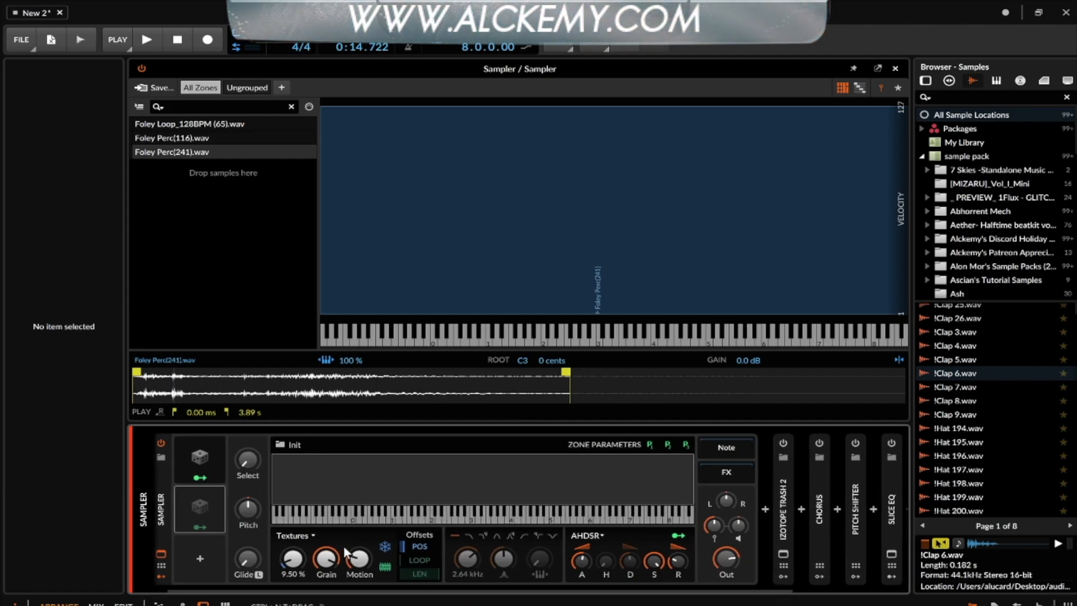
scroll(346, 554, left, 2)
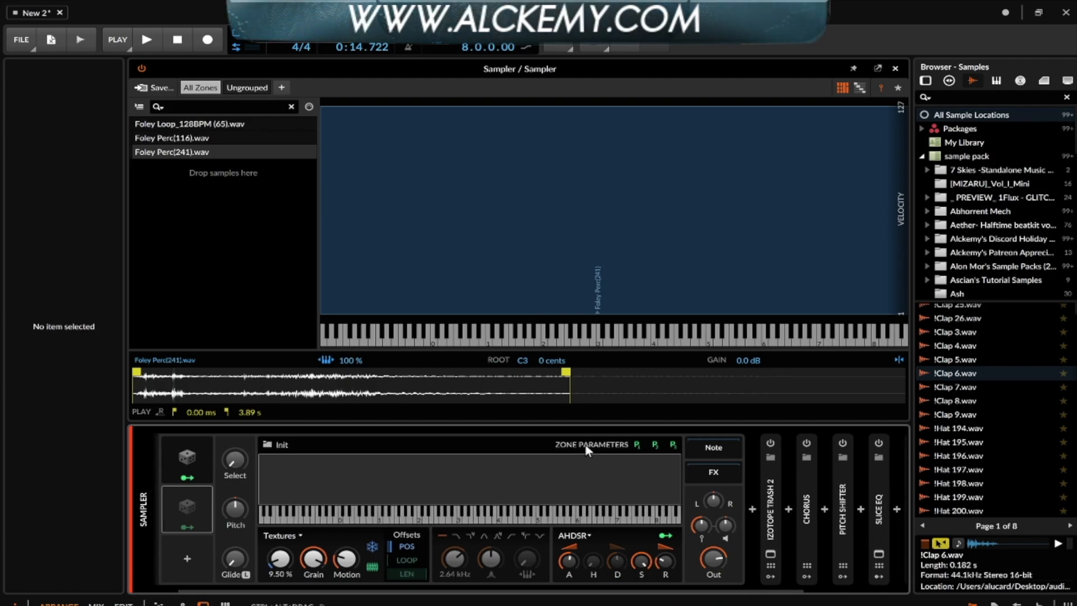
scroll(586, 448, right, 15)
click(643, 442)
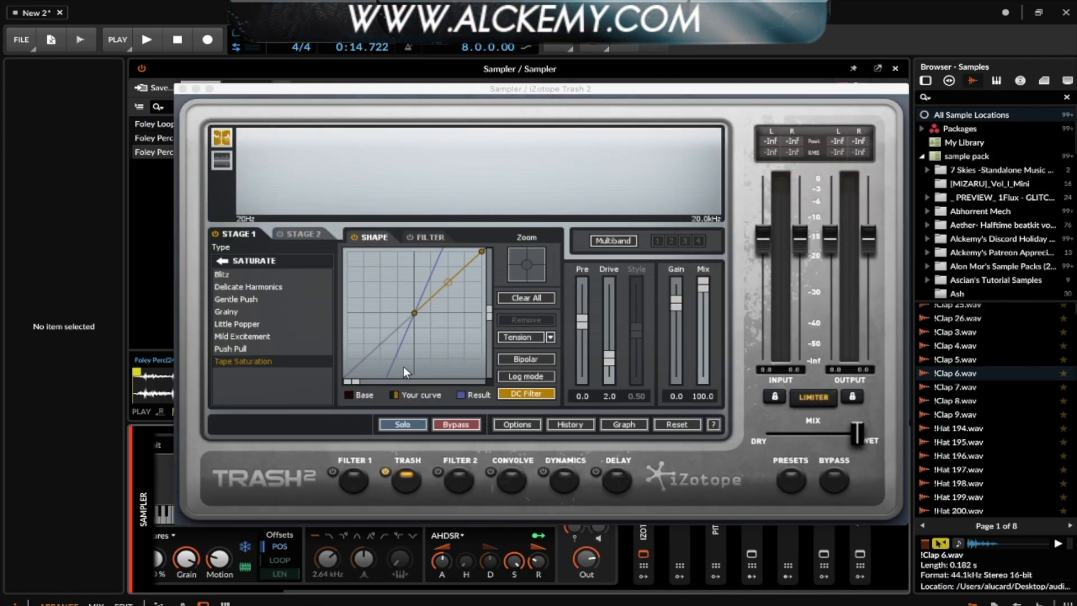
click(183, 89)
double_click(681, 485)
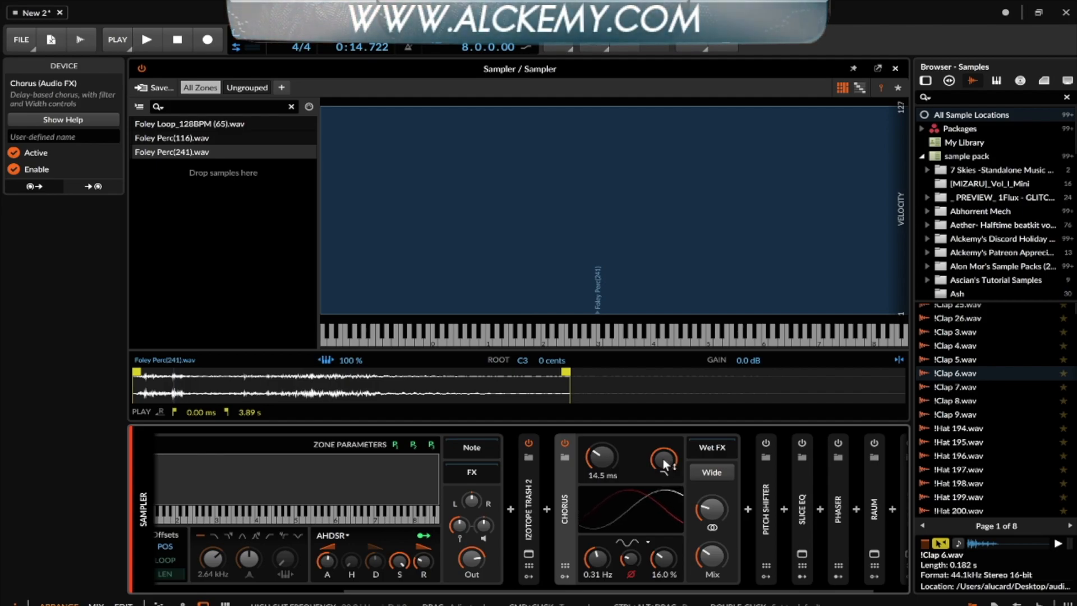
- Collapse Chorus, expand the Phaser to review its Classic LFO settings, then collapse it
double_click(567, 492)
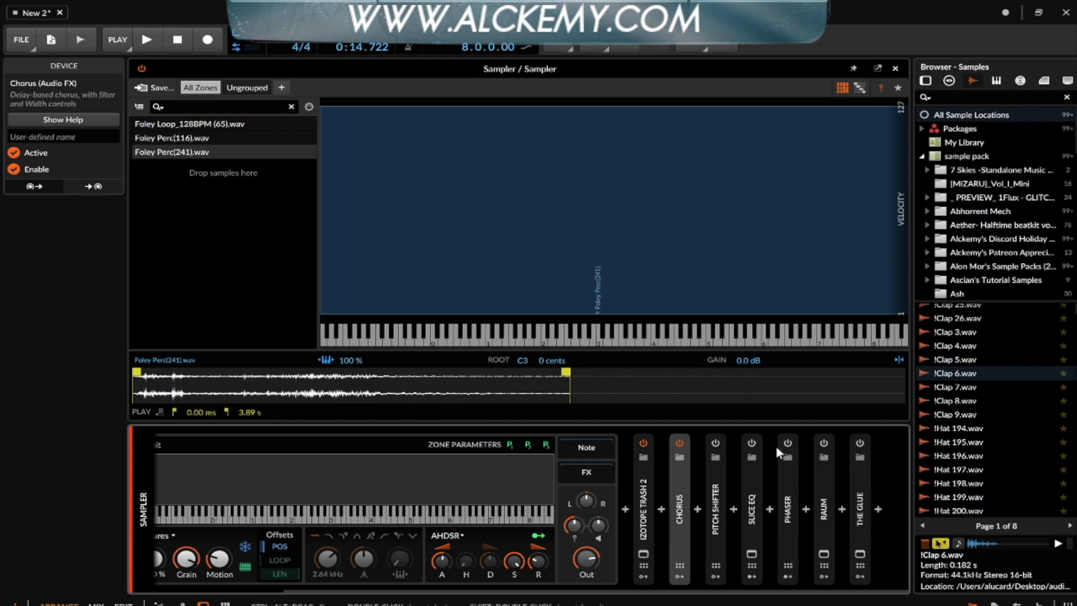
double_click(789, 476)
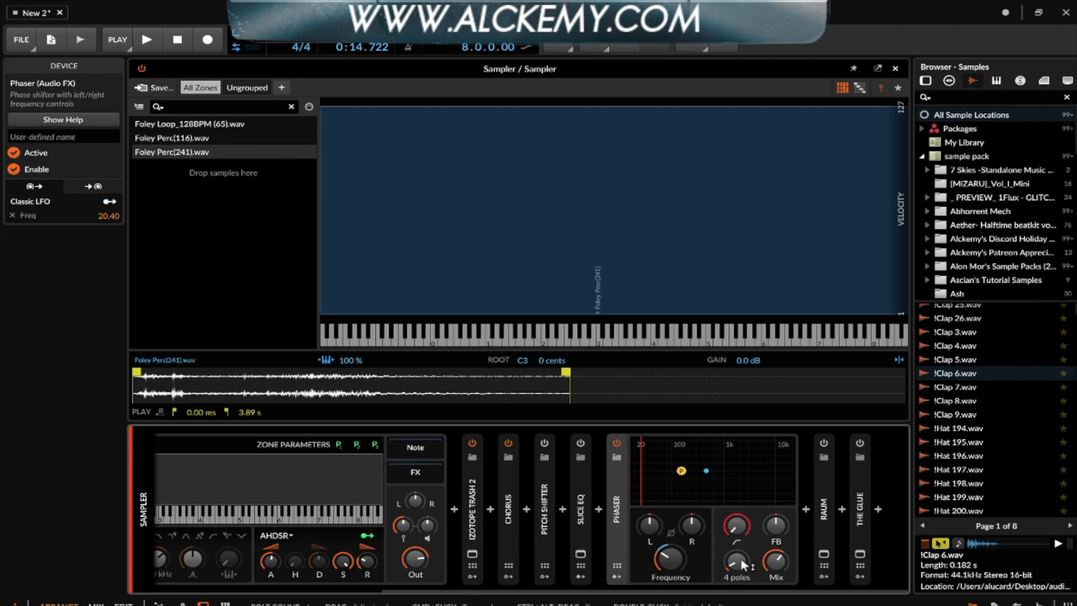
click(624, 490)
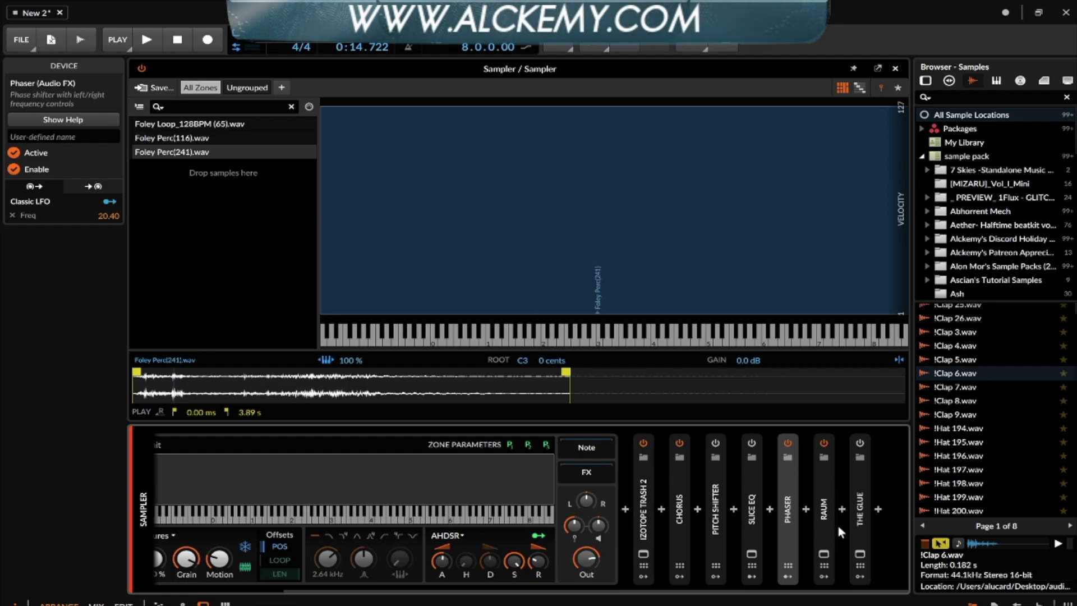
click(823, 553)
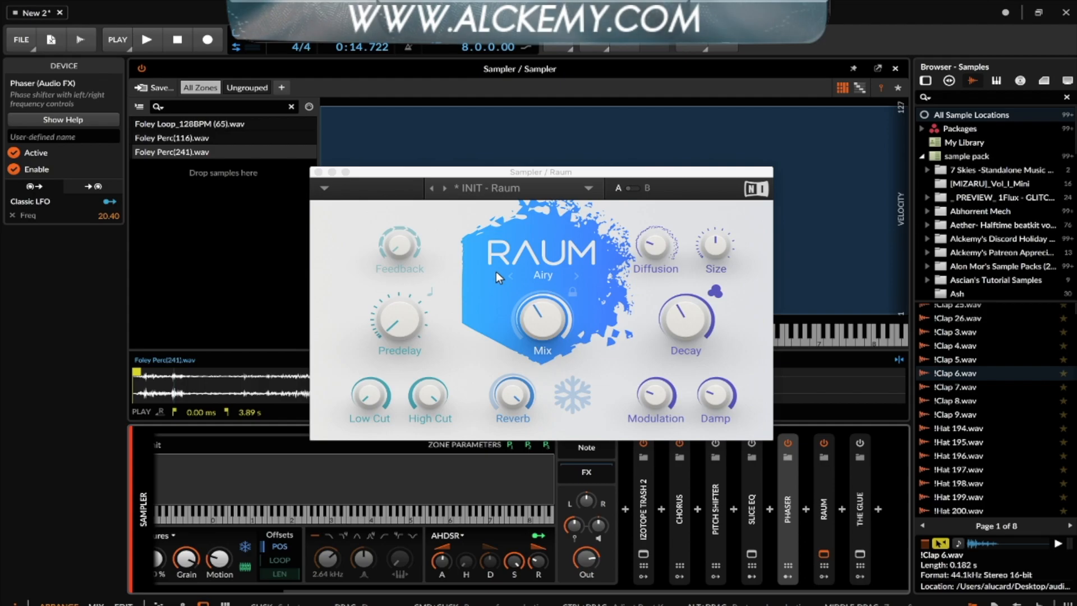
click(318, 172)
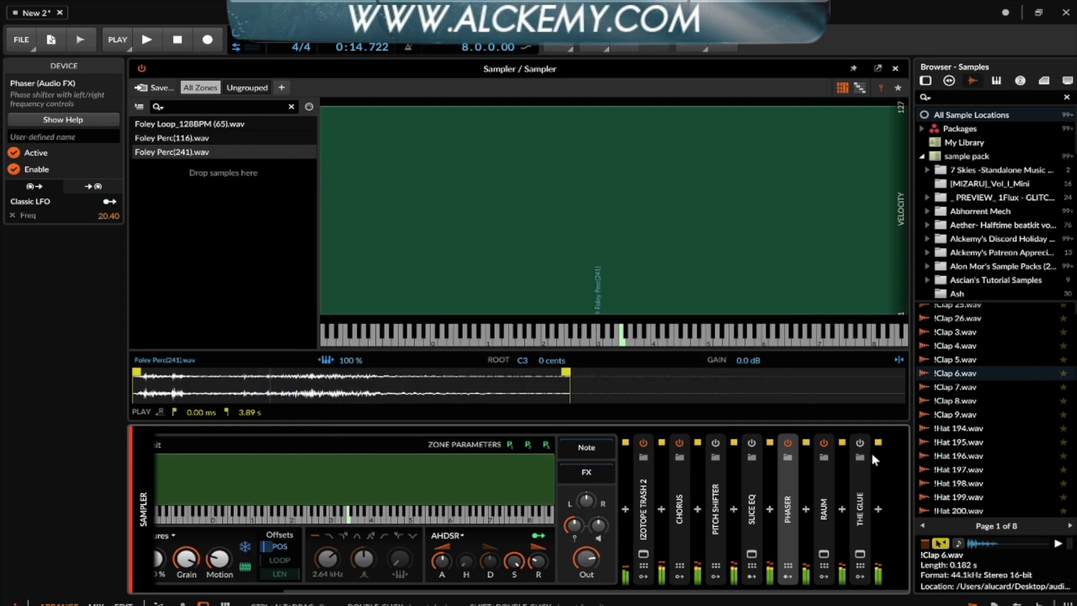
click(860, 555)
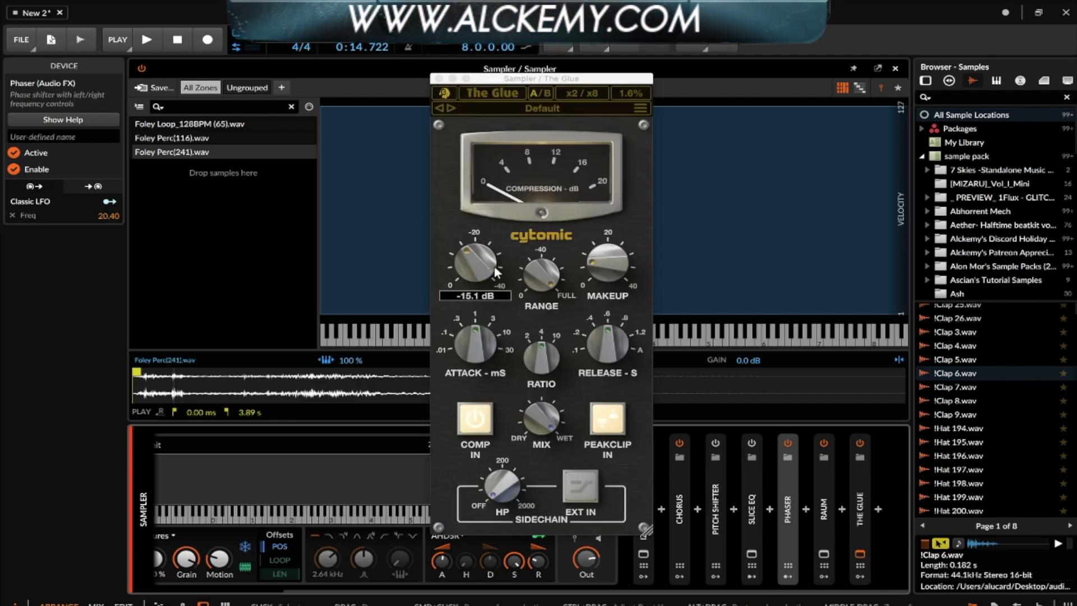
click(440, 80)
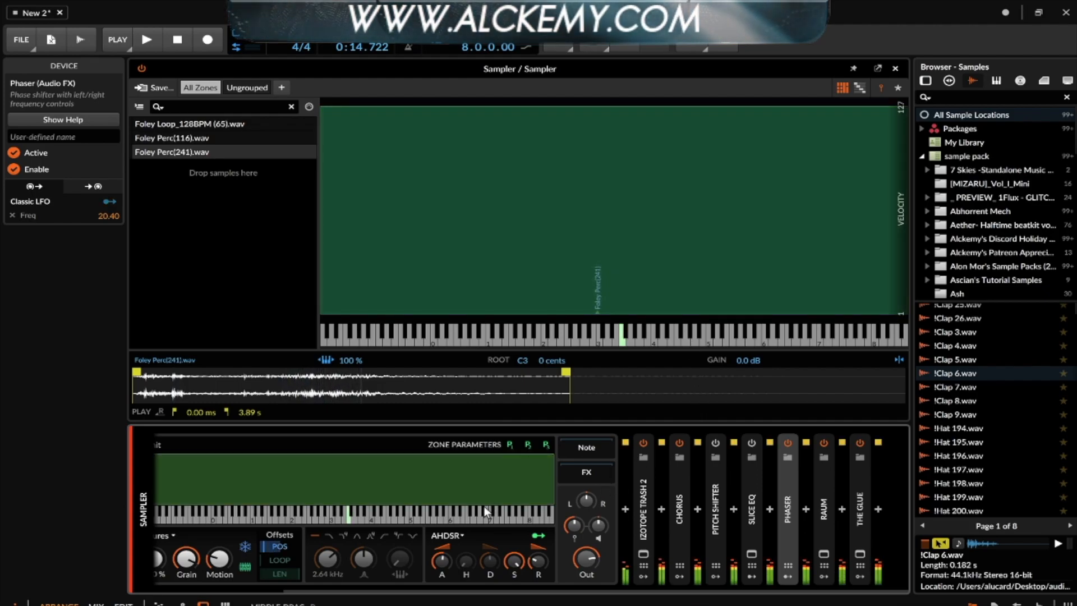
scroll(484, 506, left, 3)
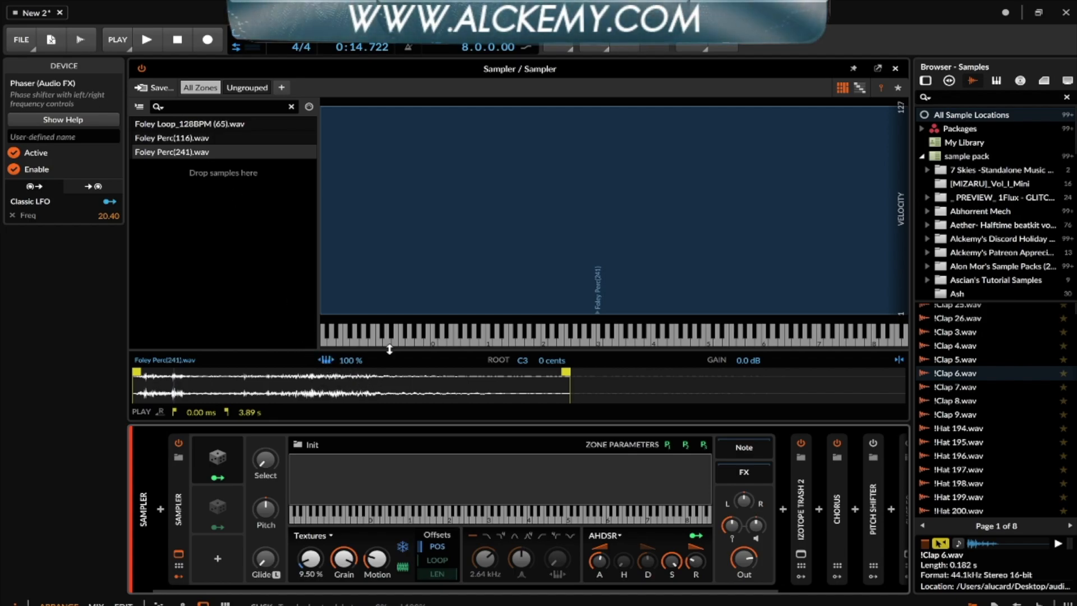
- Select Foley Perc(116).wav, then Foley Loop_128BPM (65).wav to view its Zone inspector
click(190, 138)
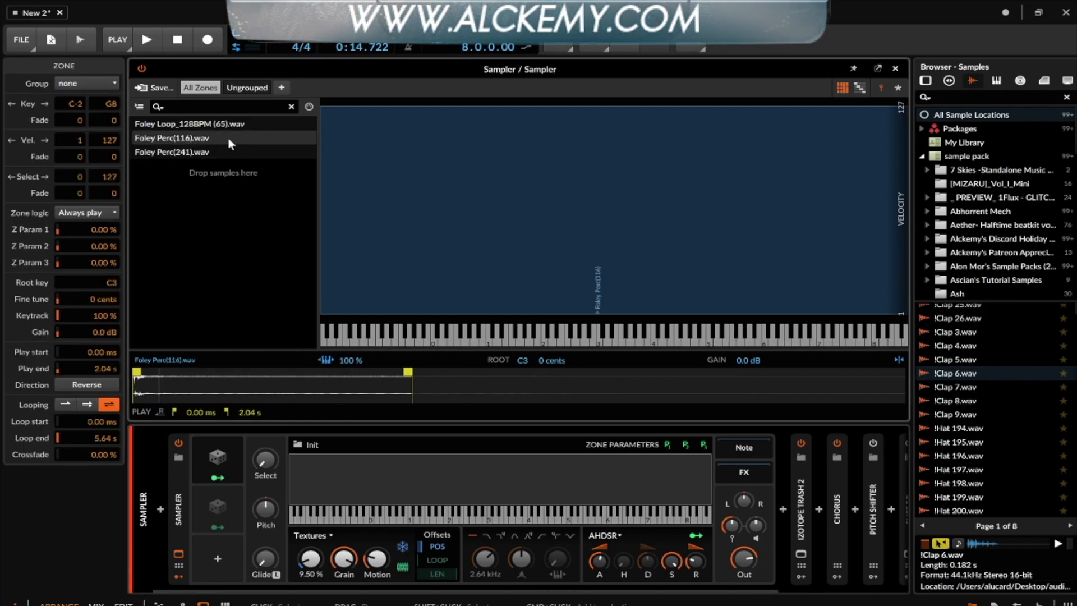
click(213, 124)
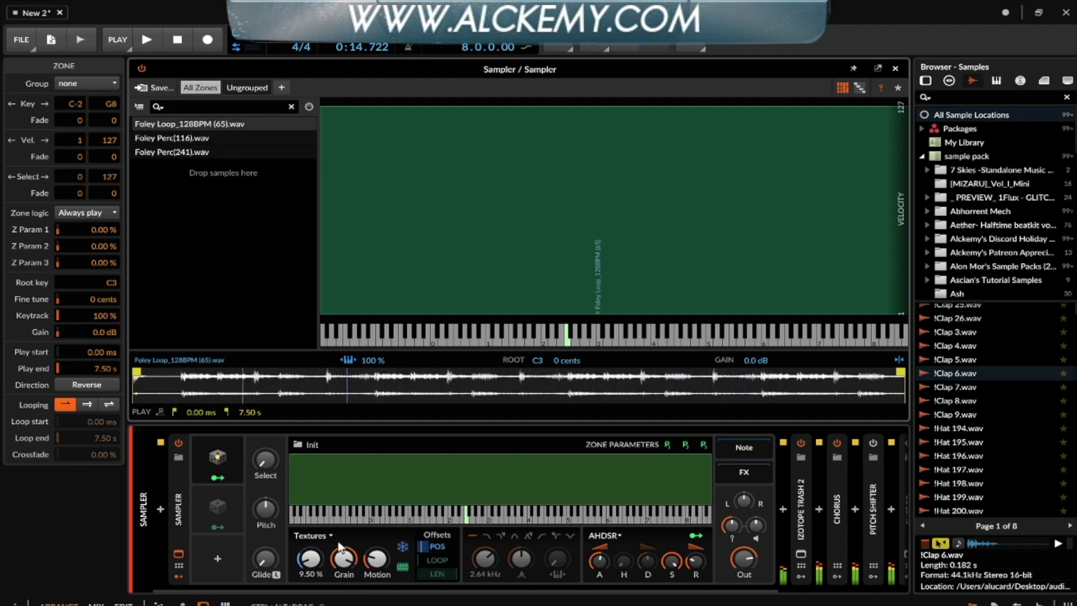
scroll(338, 539, down, 5)
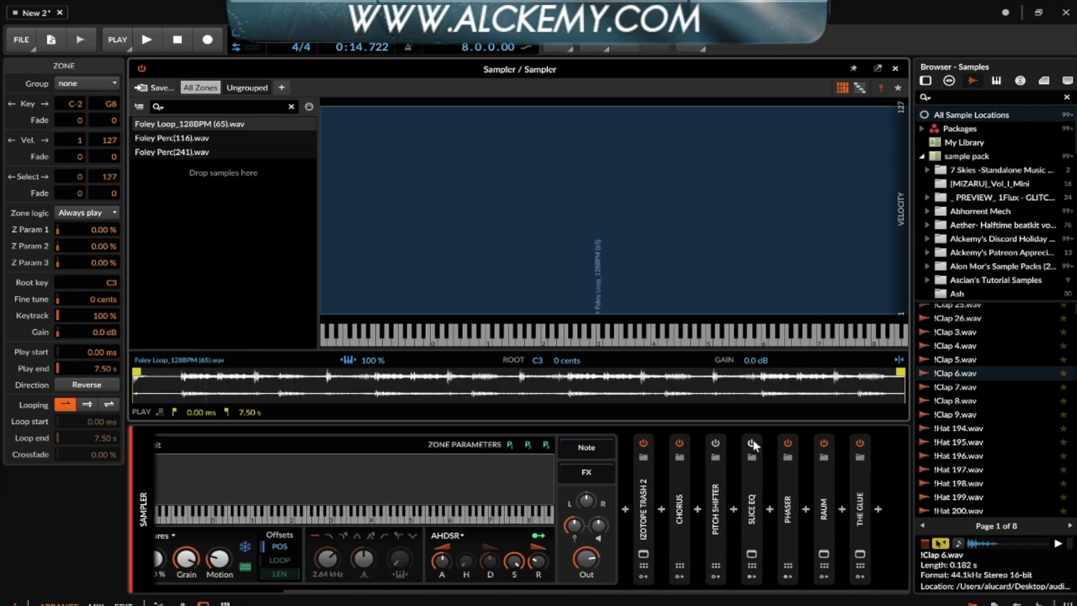
click(751, 553)
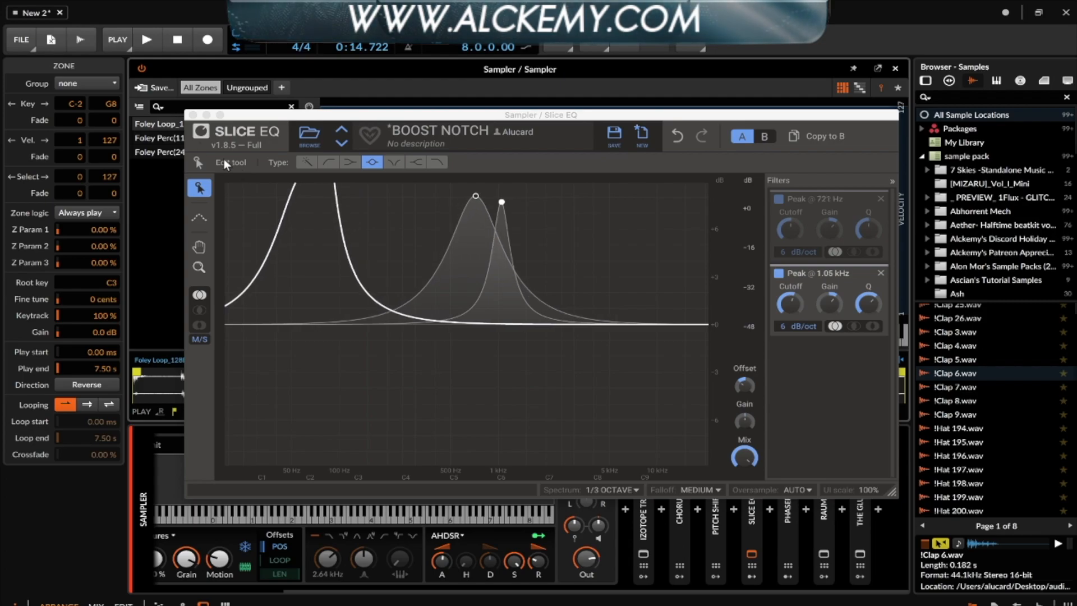
click(192, 114)
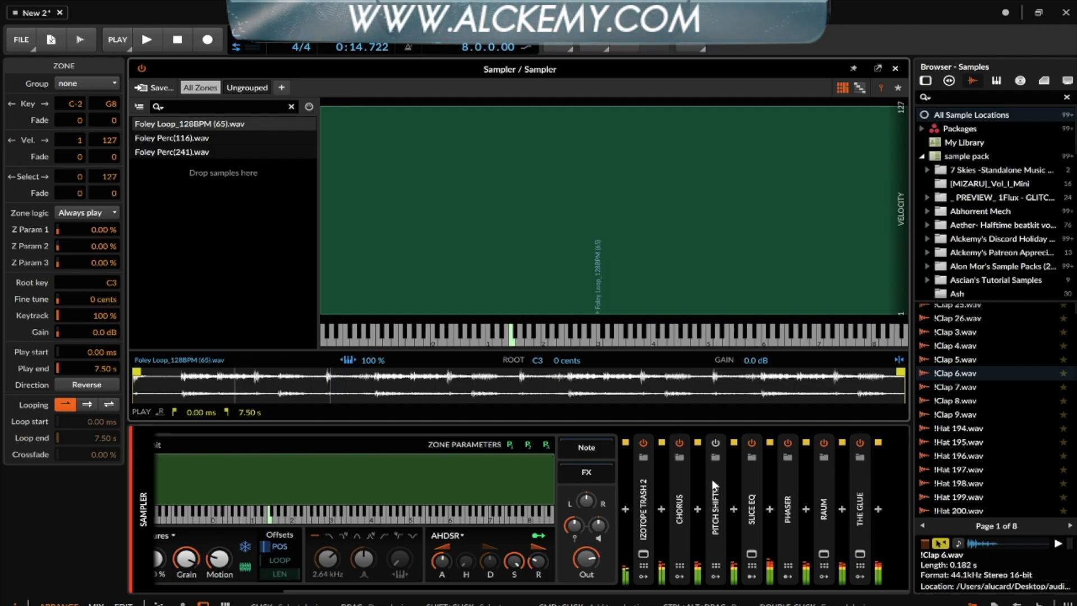
- Expand the Pitch Shifter in the FX chain and raise its grain to 24.0 Hz
scroll(712, 479, left, 3)
scroll(711, 479, left, 1)
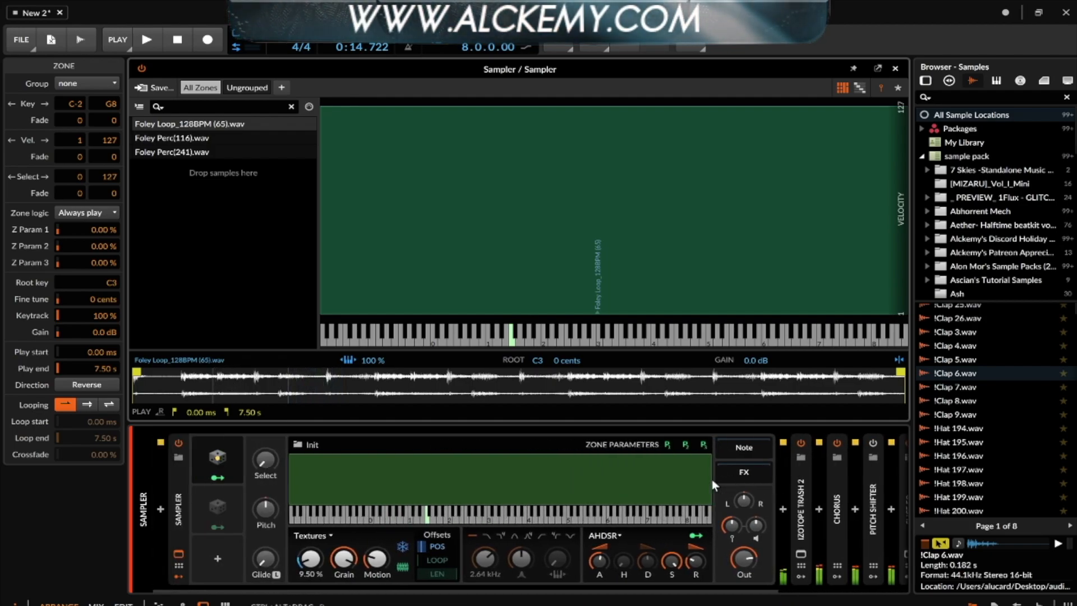
scroll(712, 479, right, 5)
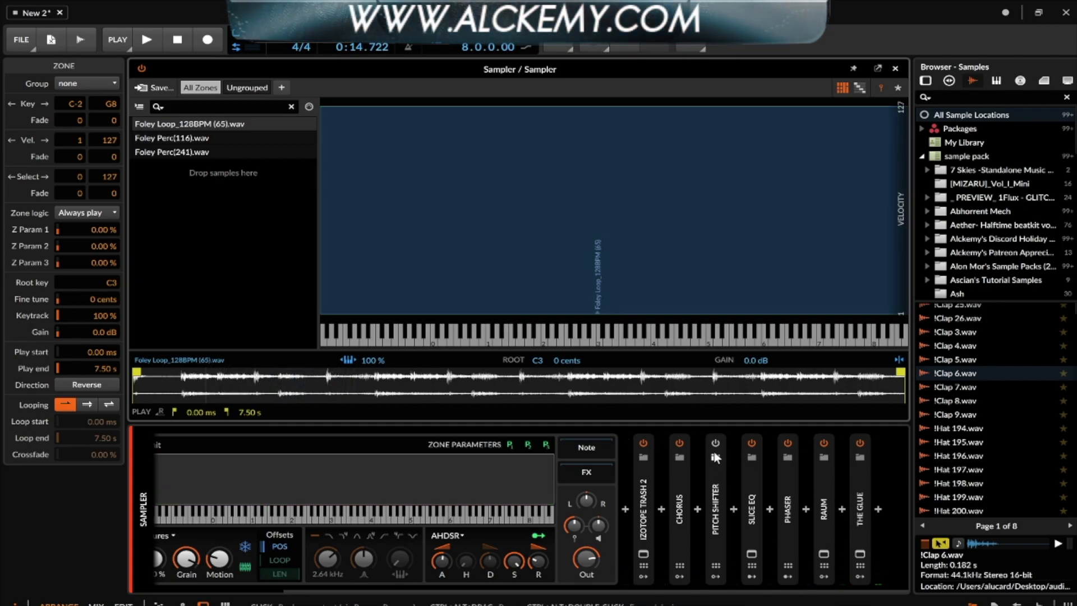
click(715, 457)
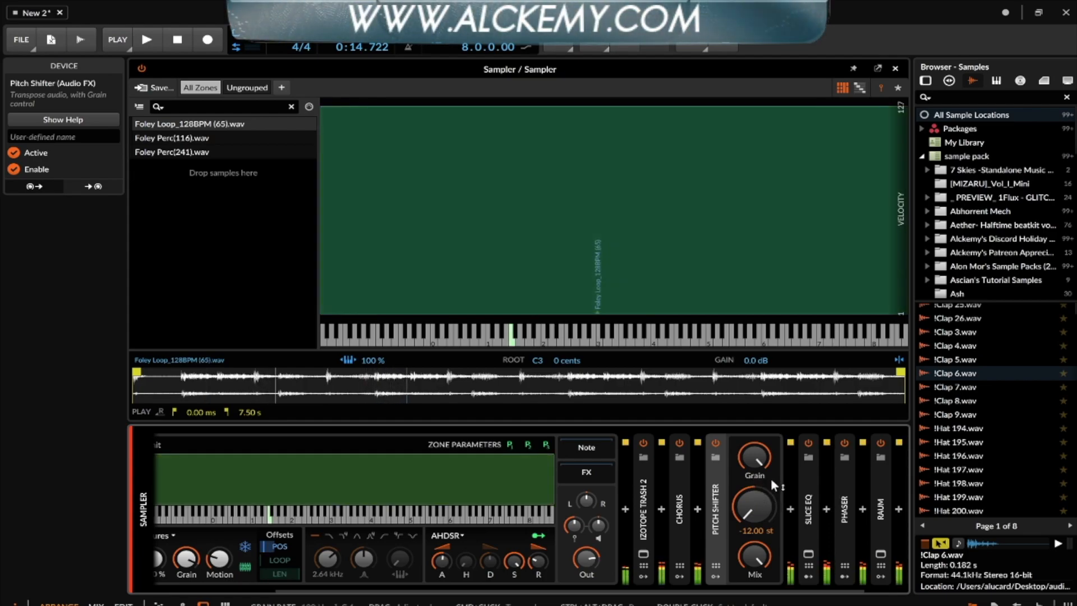
drag(768, 477, 757, 526)
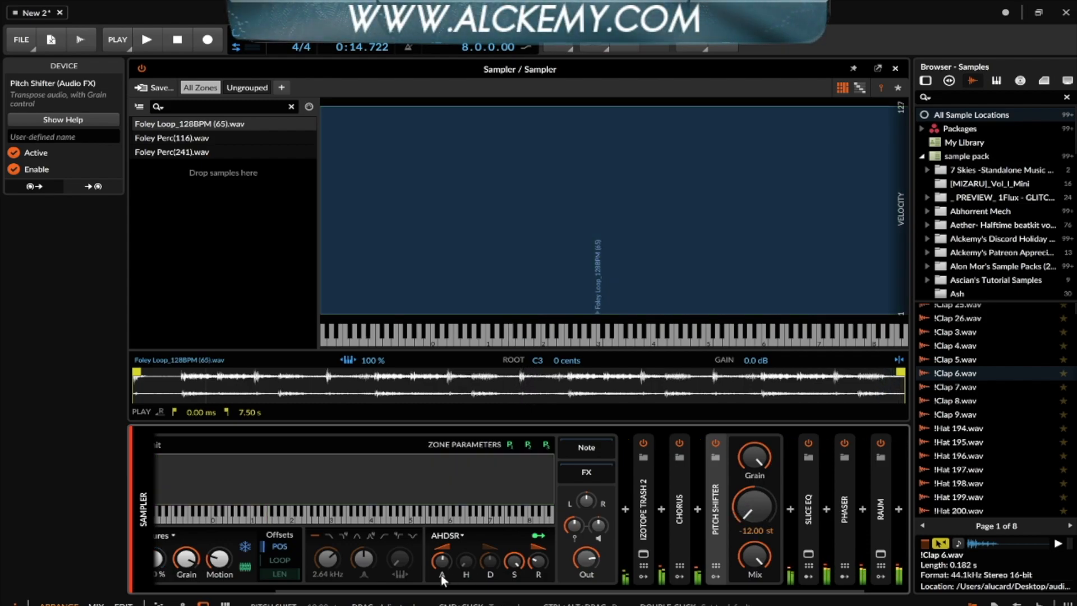
scroll(443, 575, up, 3)
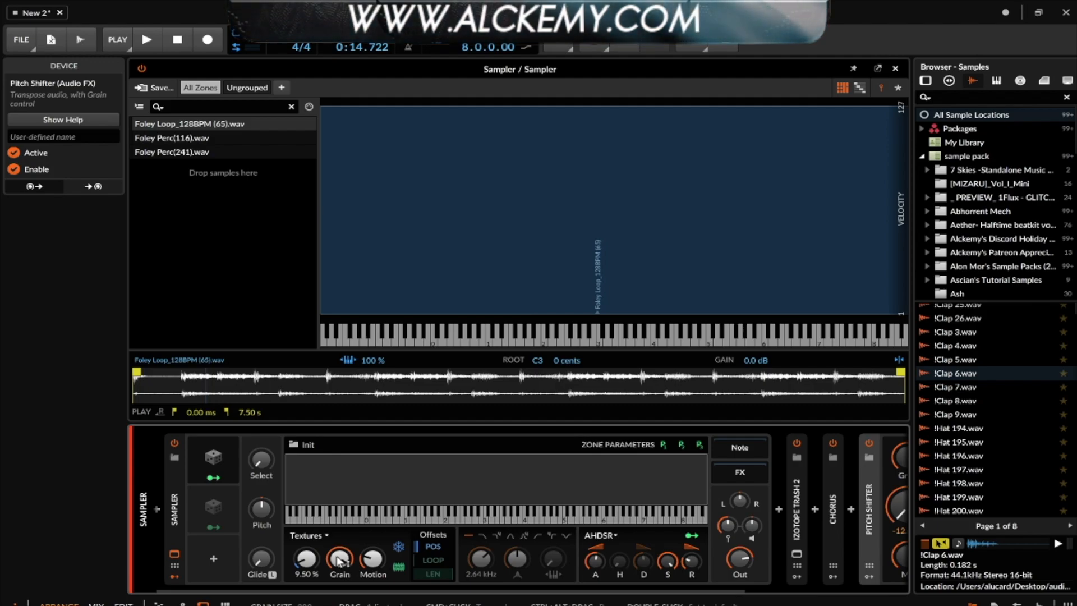
- Turn the Sampler's grain size down and expand the Random 2 modulator's settings
drag(337, 557, 341, 532)
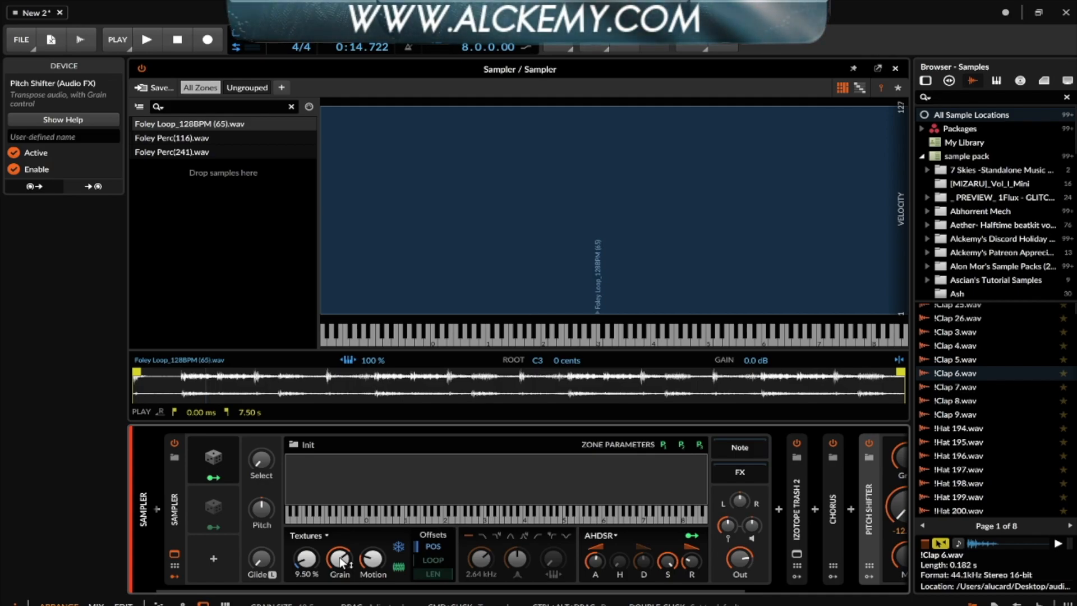
click(214, 506)
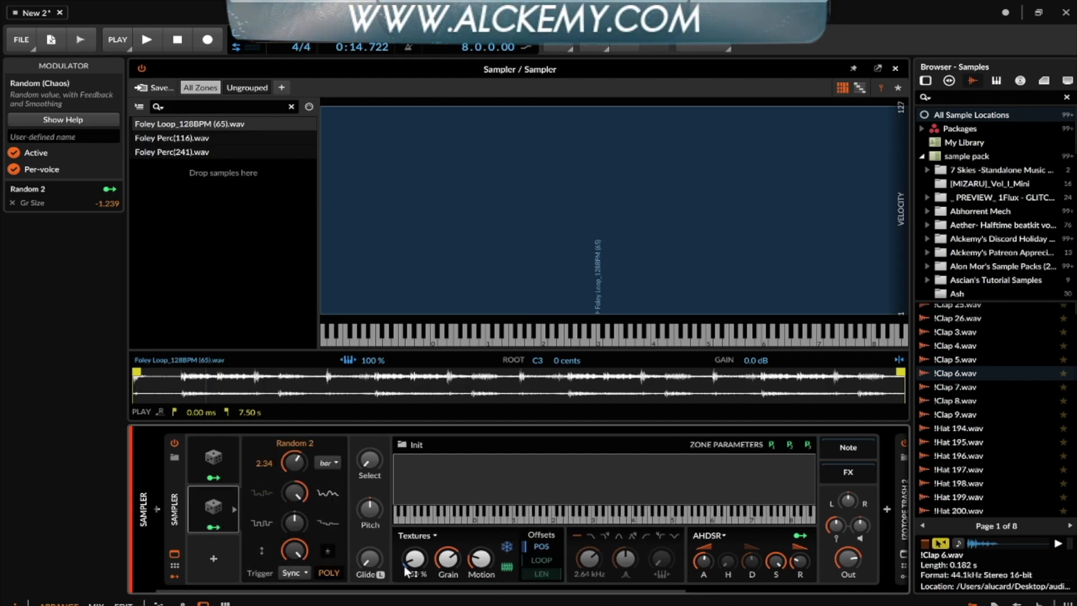
- Review the FX chain, then fold the Sampler to show Random 2's settings (2.34 bar, Sync, Poly)
scroll(460, 562, right, 5)
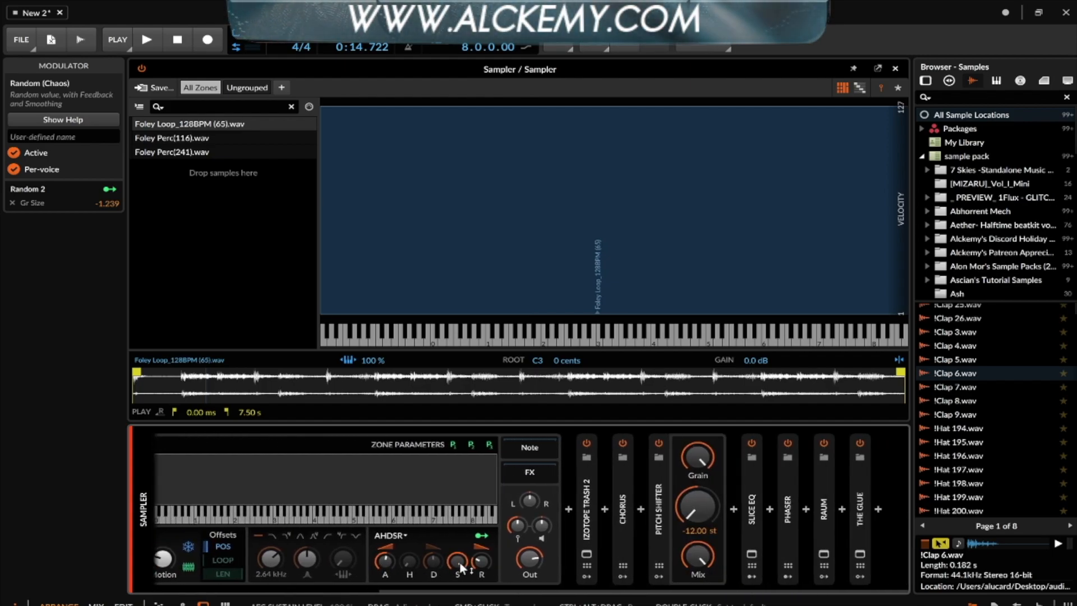
scroll(453, 542, left, 2)
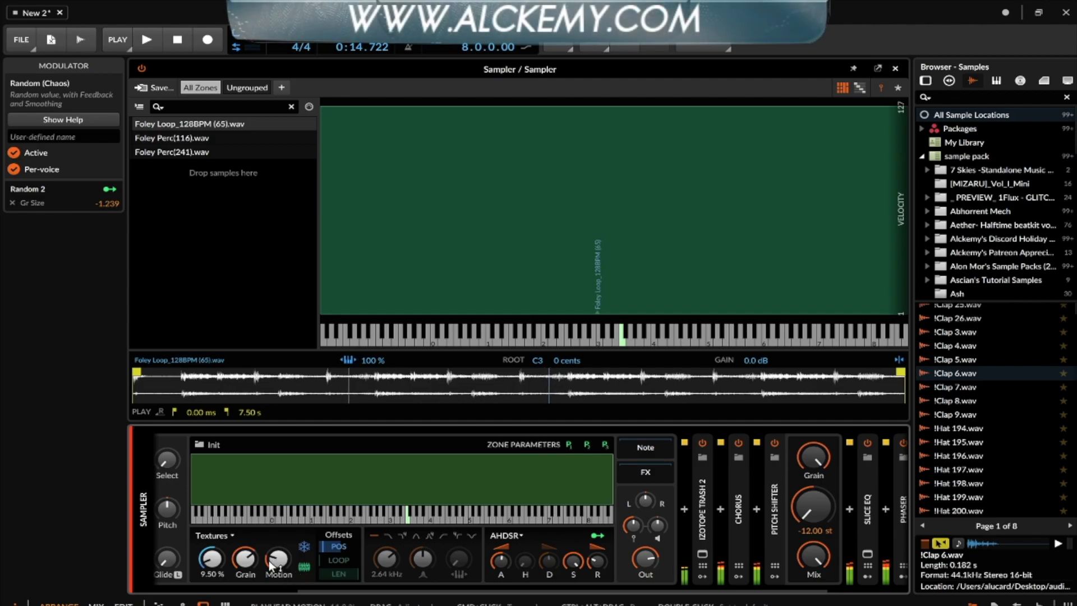
scroll(247, 562, left, 4)
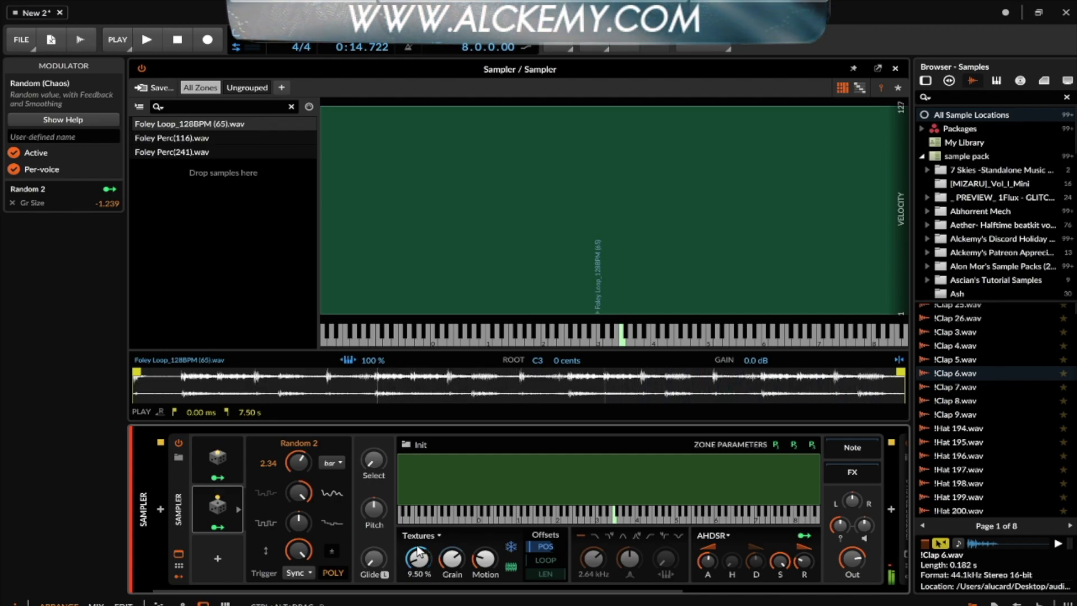
double_click(179, 485)
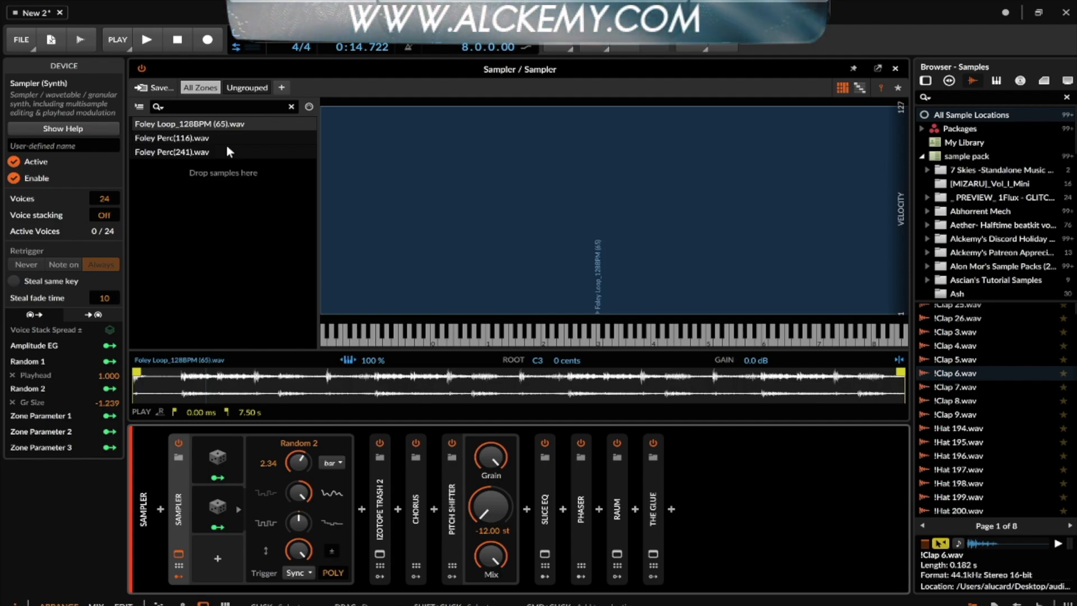
click(946, 97)
text(ASH)
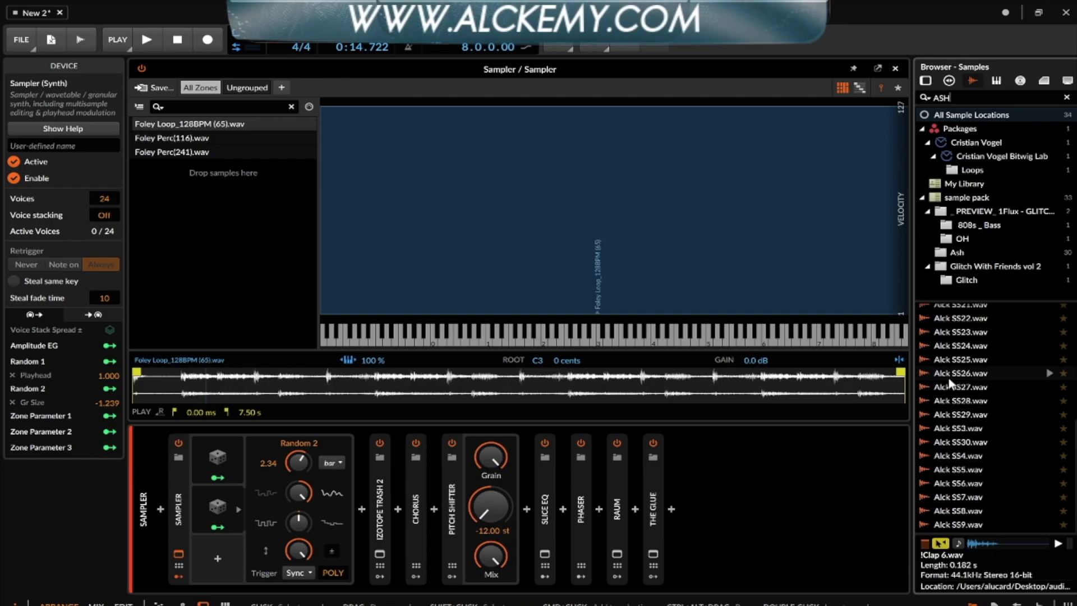
click(973, 482)
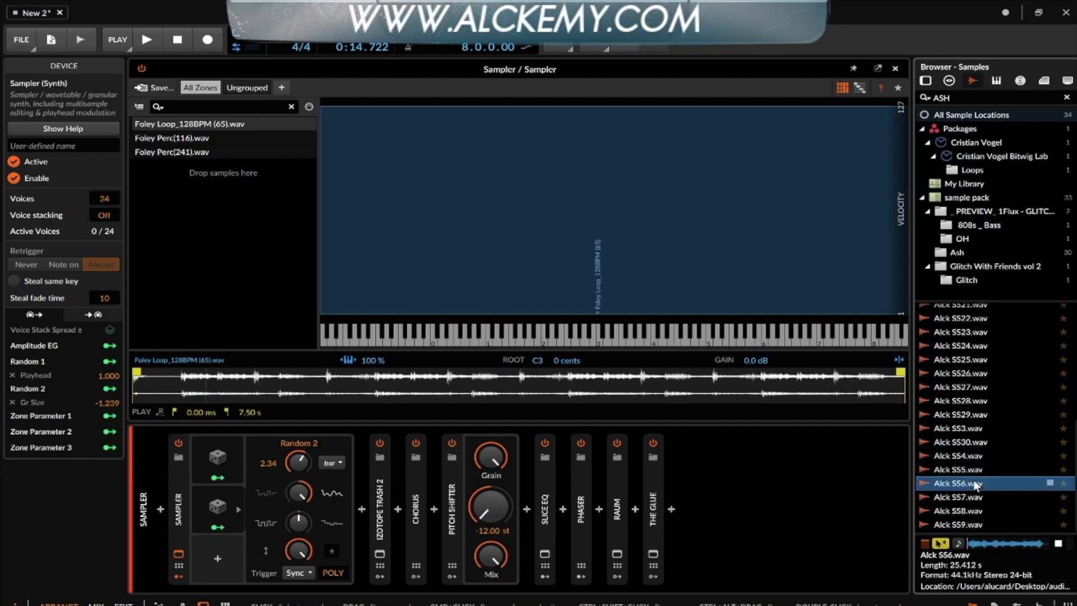
click(955, 427)
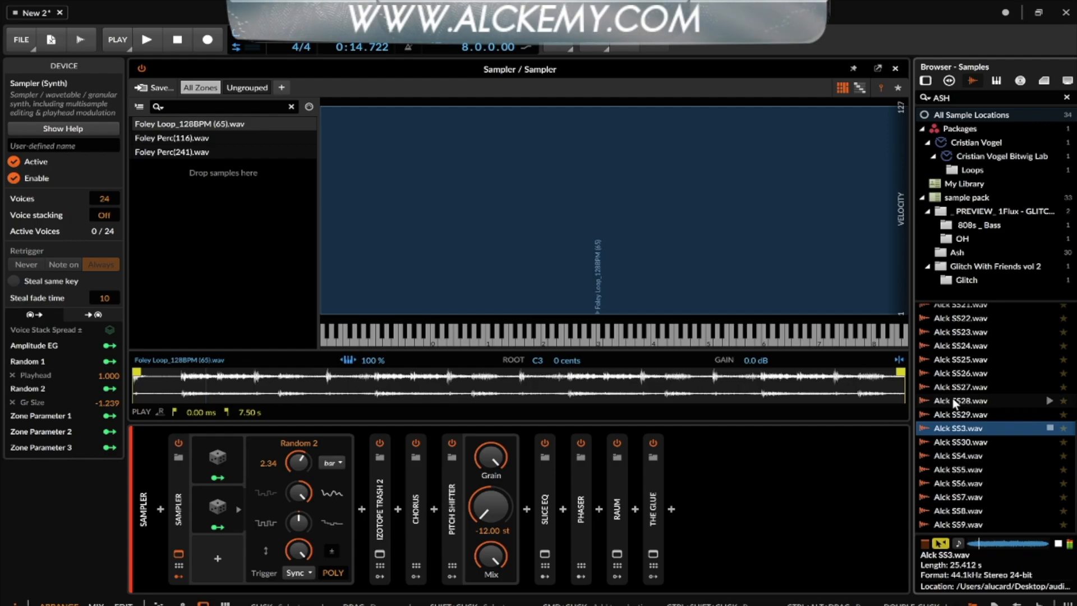
click(953, 399)
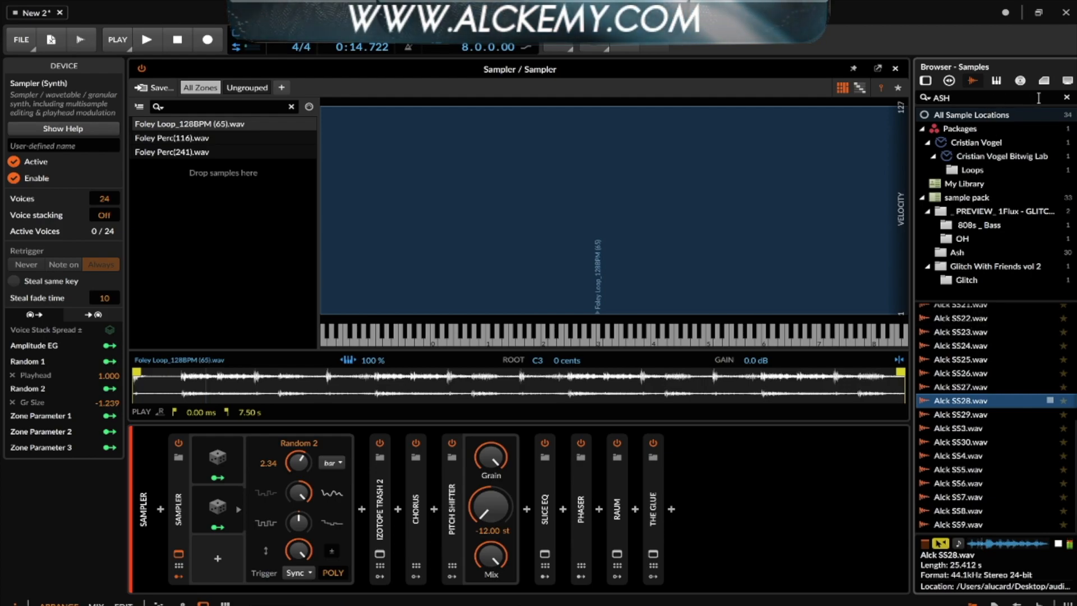
click(1066, 98)
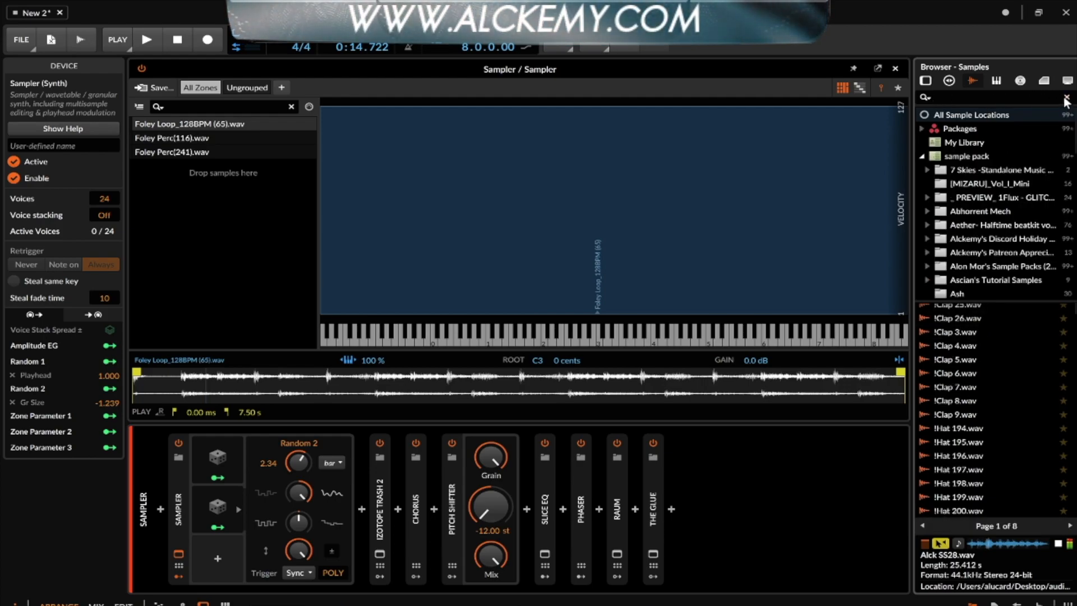